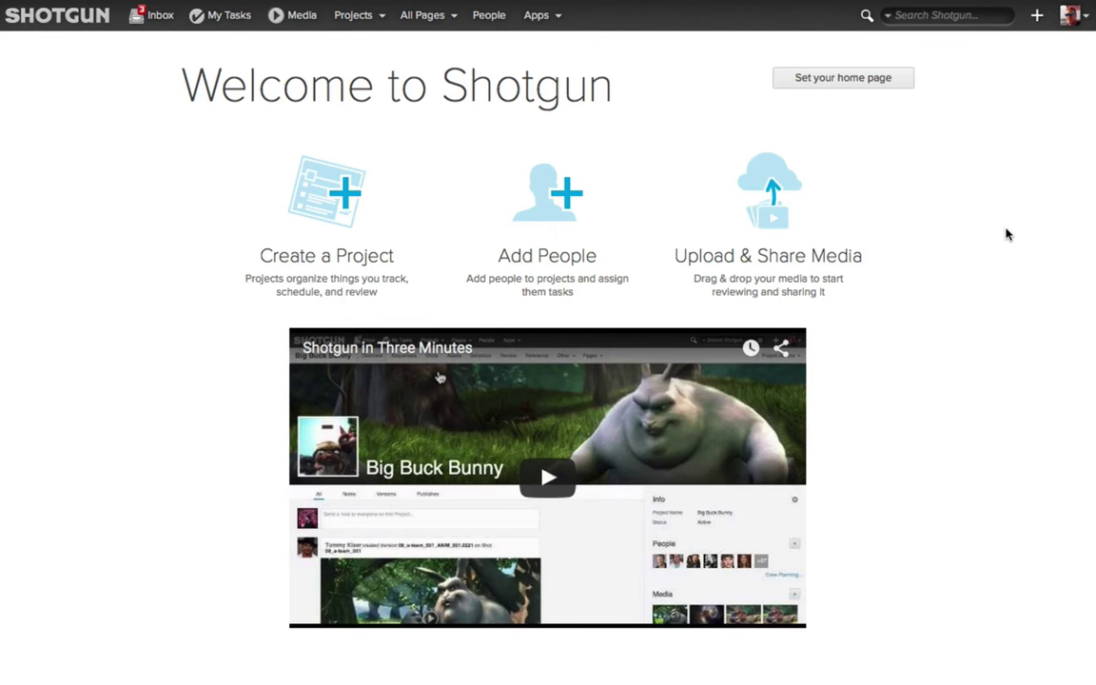
# Step: Open the Big Buck Bunny project and bring up its Tracking Settings
pyautogui.click(367, 17)
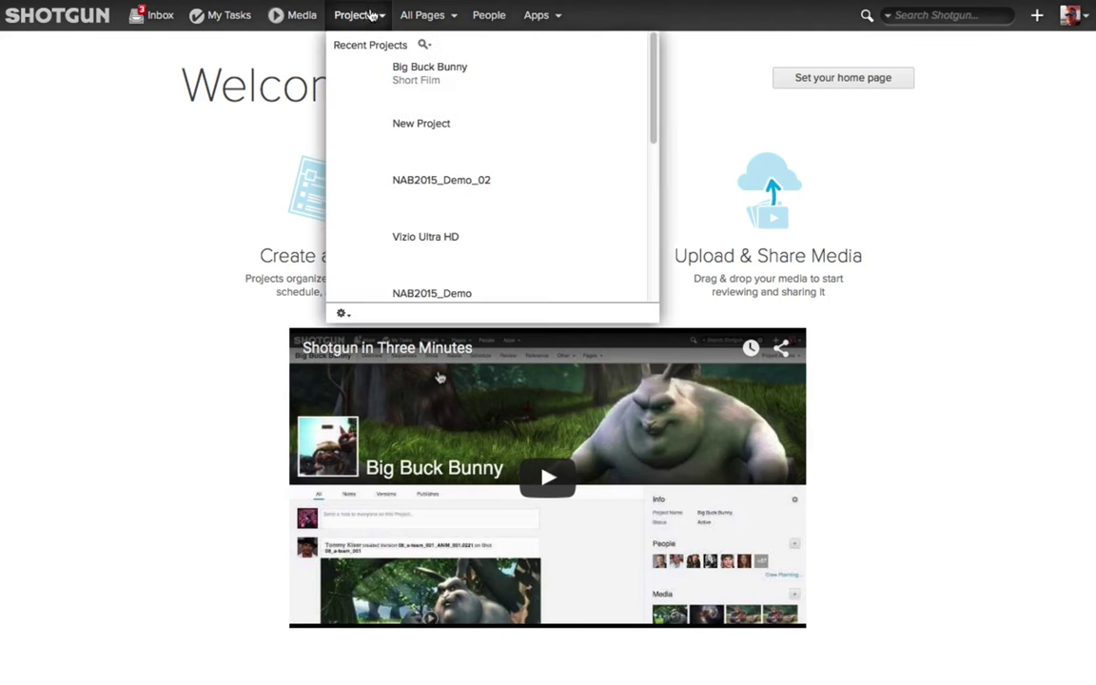
pyautogui.click(399, 73)
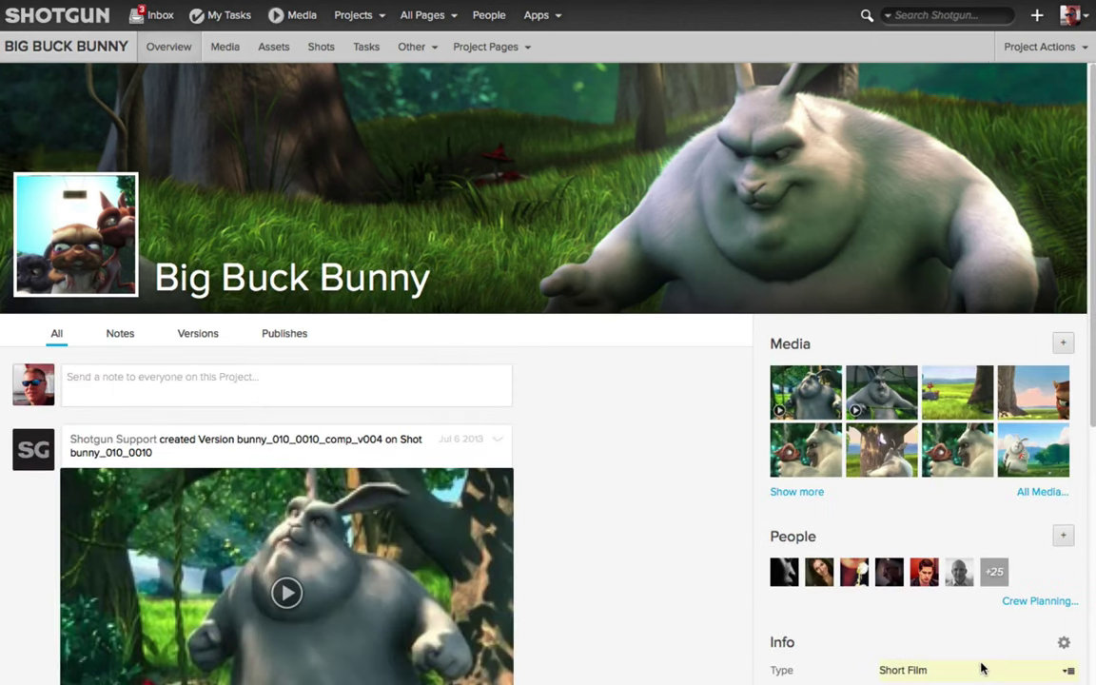
pyautogui.click(1085, 47)
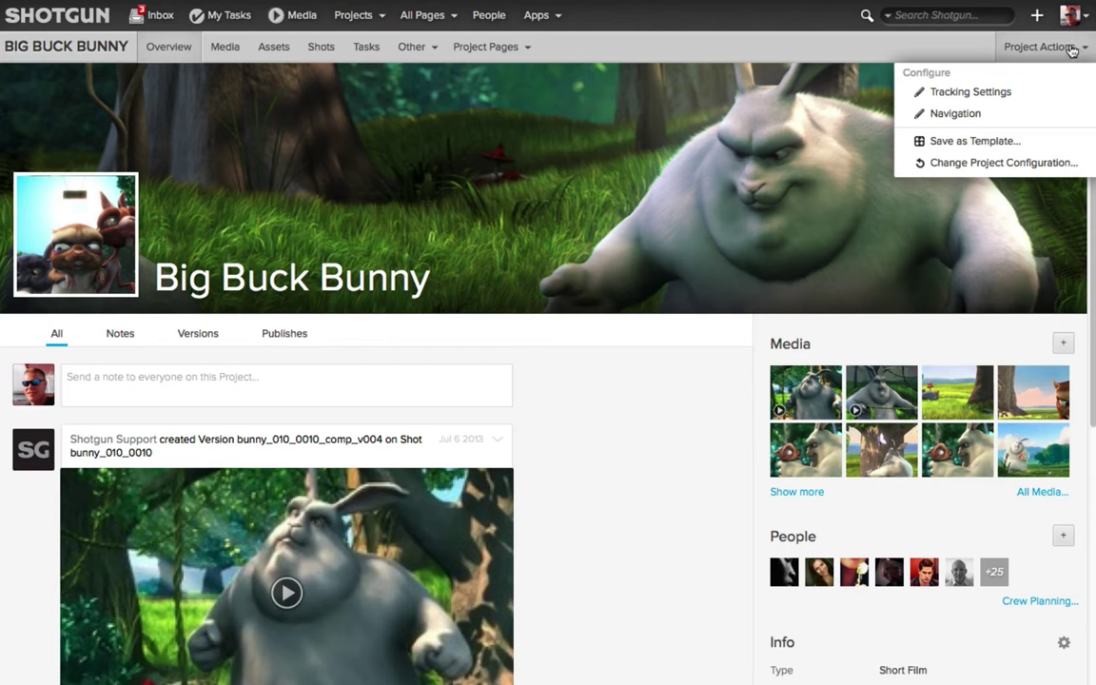
pyautogui.click(970, 91)
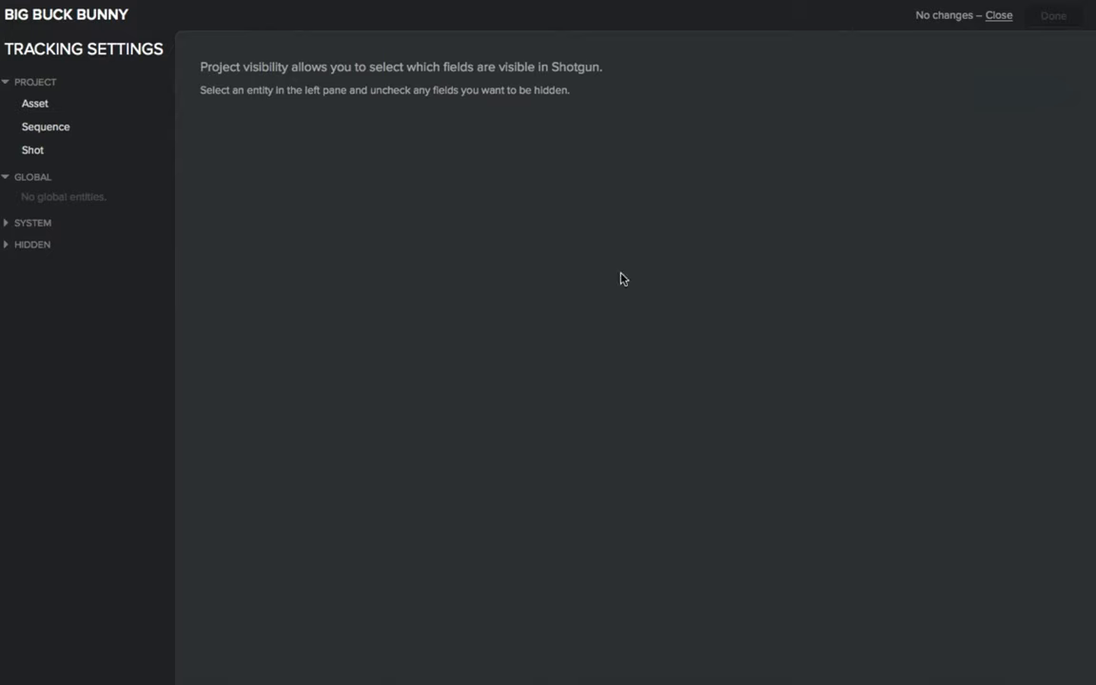
# Step: Review the Sequence entity's fields, pipeline steps and statuses, then the Shot statuses
pyautogui.click(47, 129)
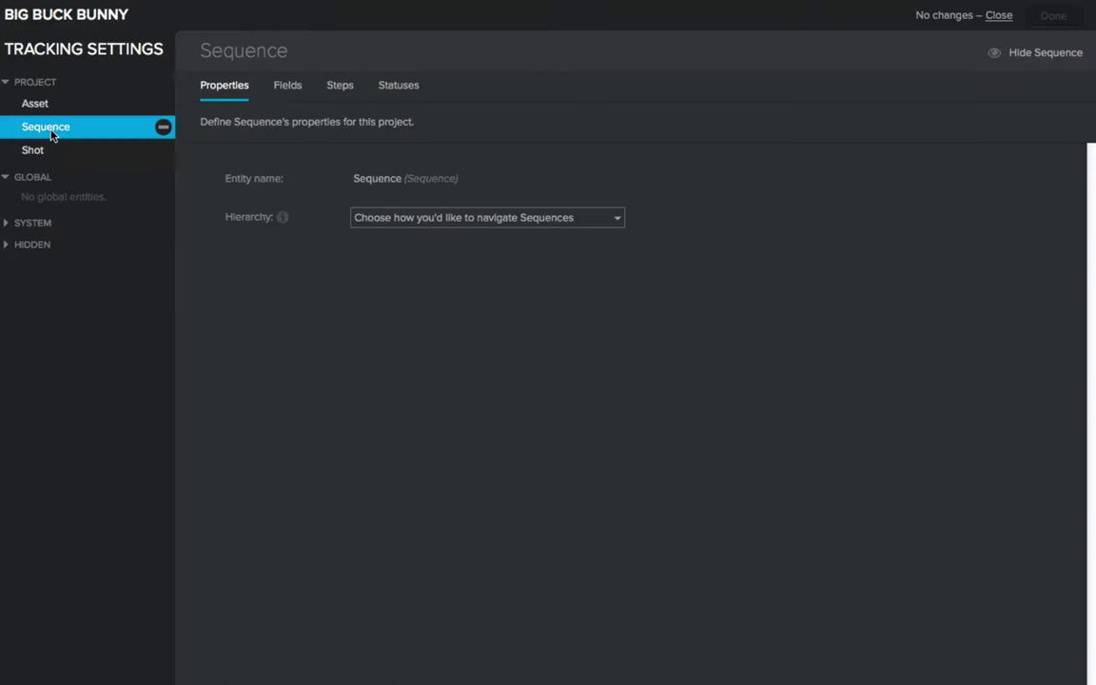
pyautogui.click(286, 86)
pyautogui.click(341, 87)
pyautogui.click(397, 85)
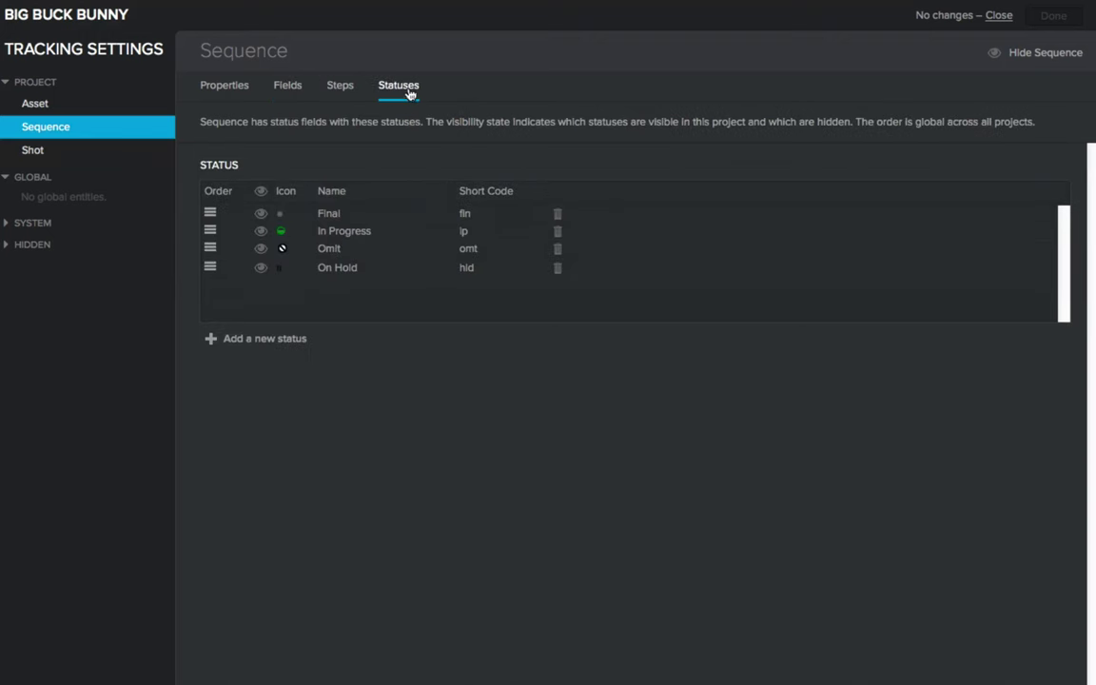
pyautogui.click(36, 153)
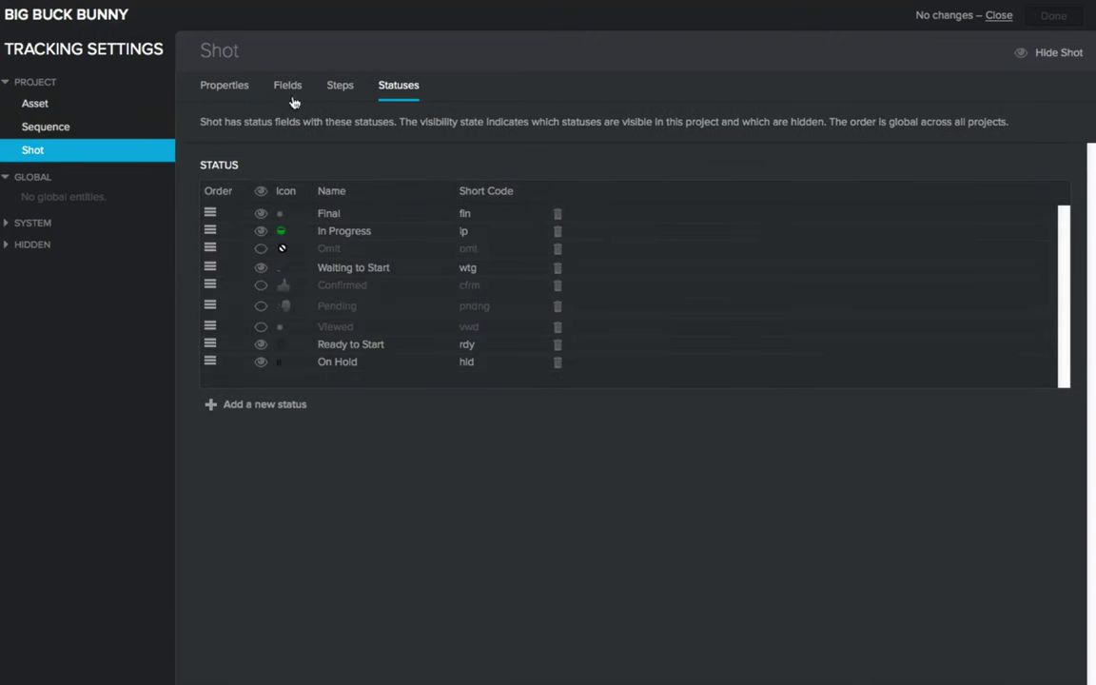
pyautogui.click(8, 177)
pyautogui.click(8, 197)
# Step: Look over the Note and Booking entity settings, then close Tracking Settings without changes
pyautogui.click(33, 265)
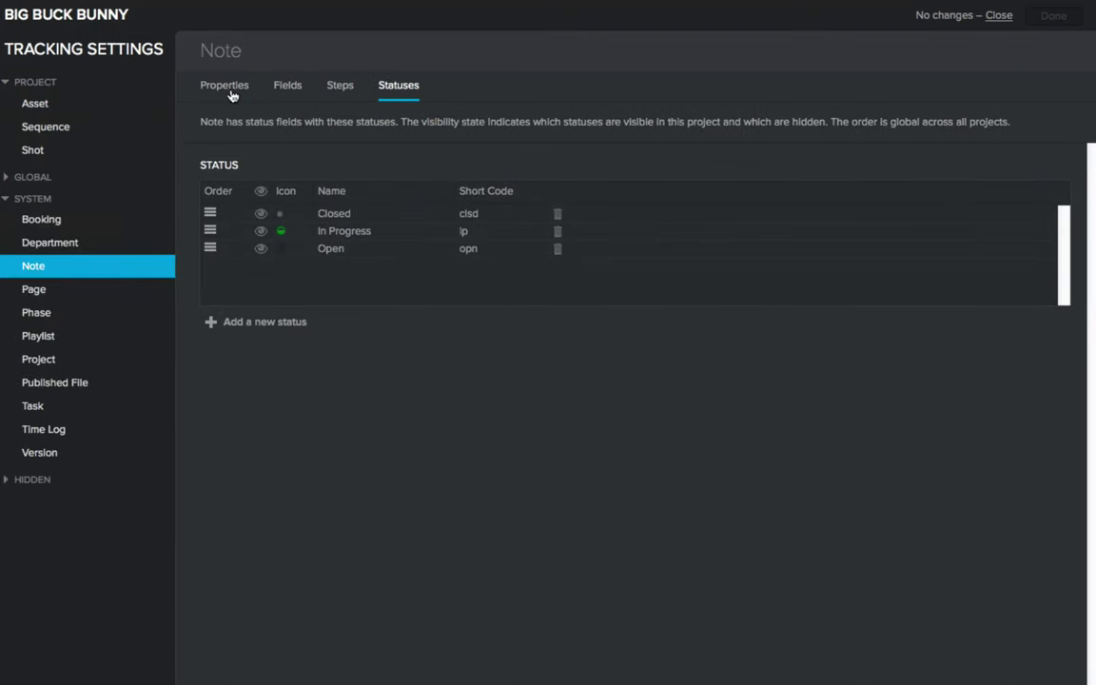
pyautogui.click(228, 91)
pyautogui.click(292, 89)
pyautogui.click(322, 86)
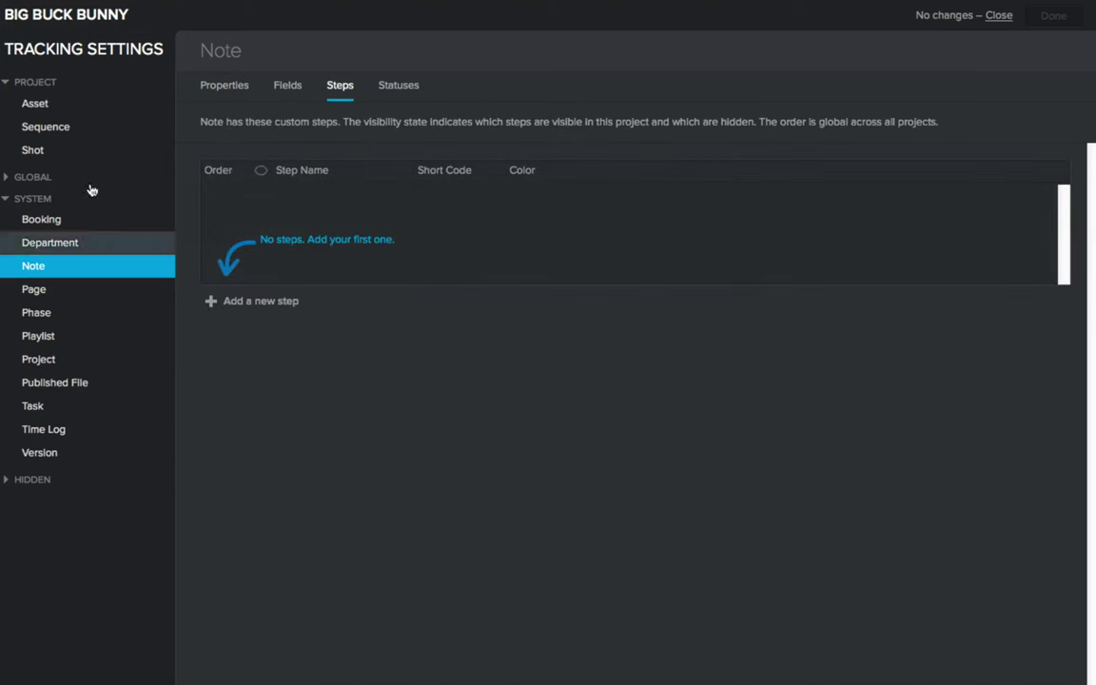
pyautogui.click(48, 220)
pyautogui.click(5, 200)
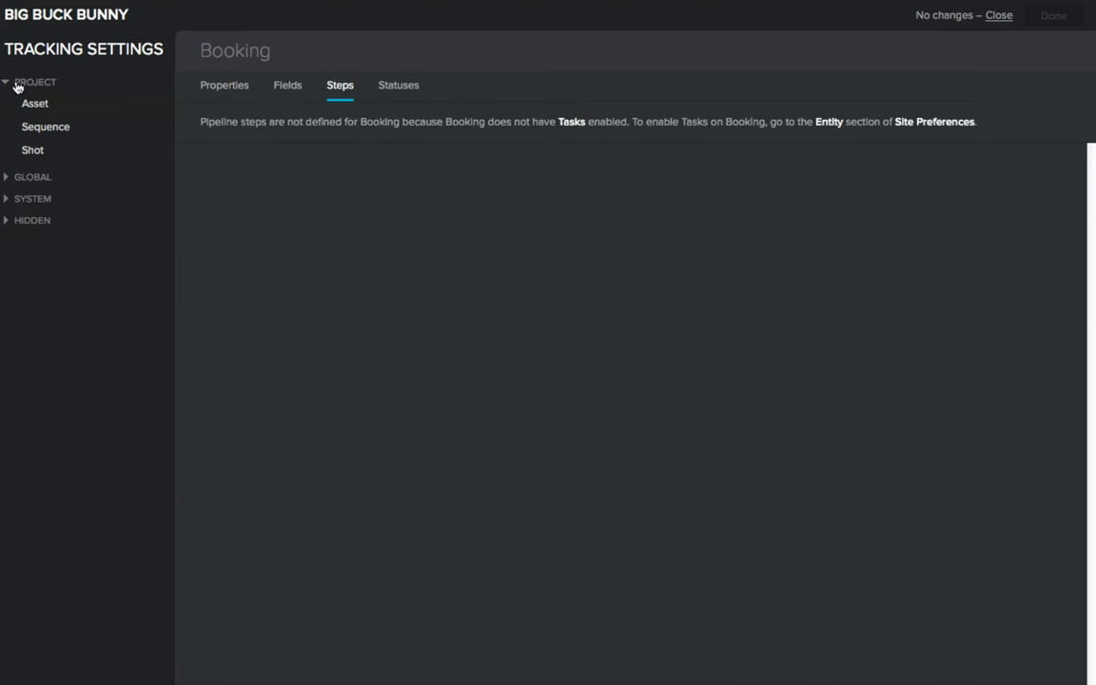
pyautogui.click(16, 82)
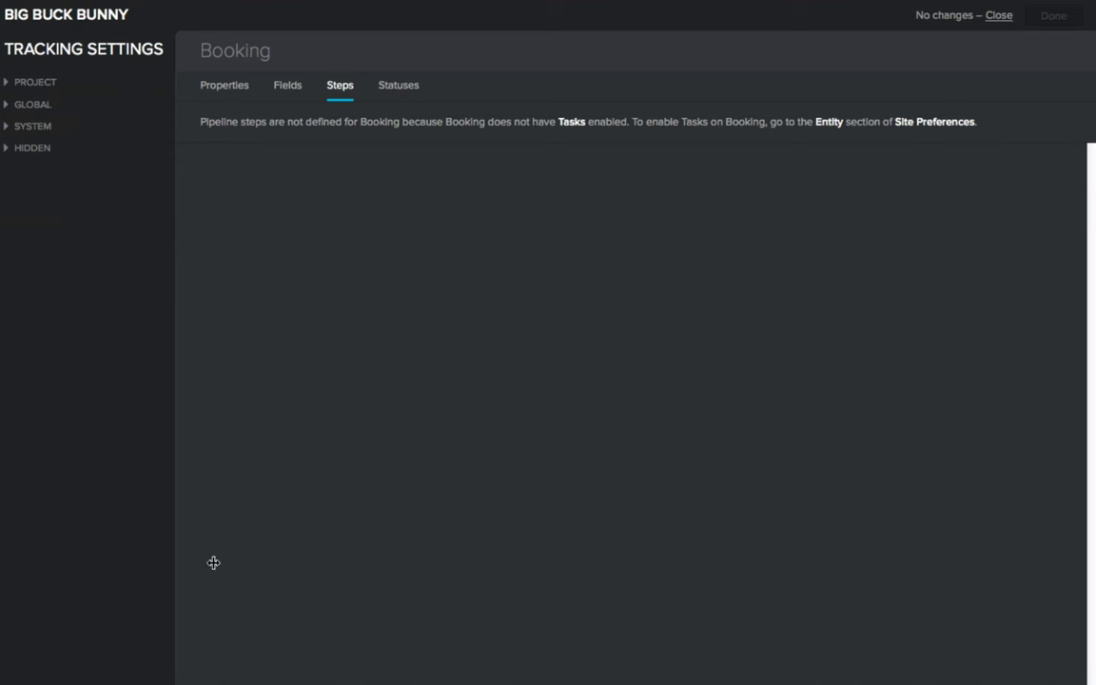
pyautogui.click(999, 16)
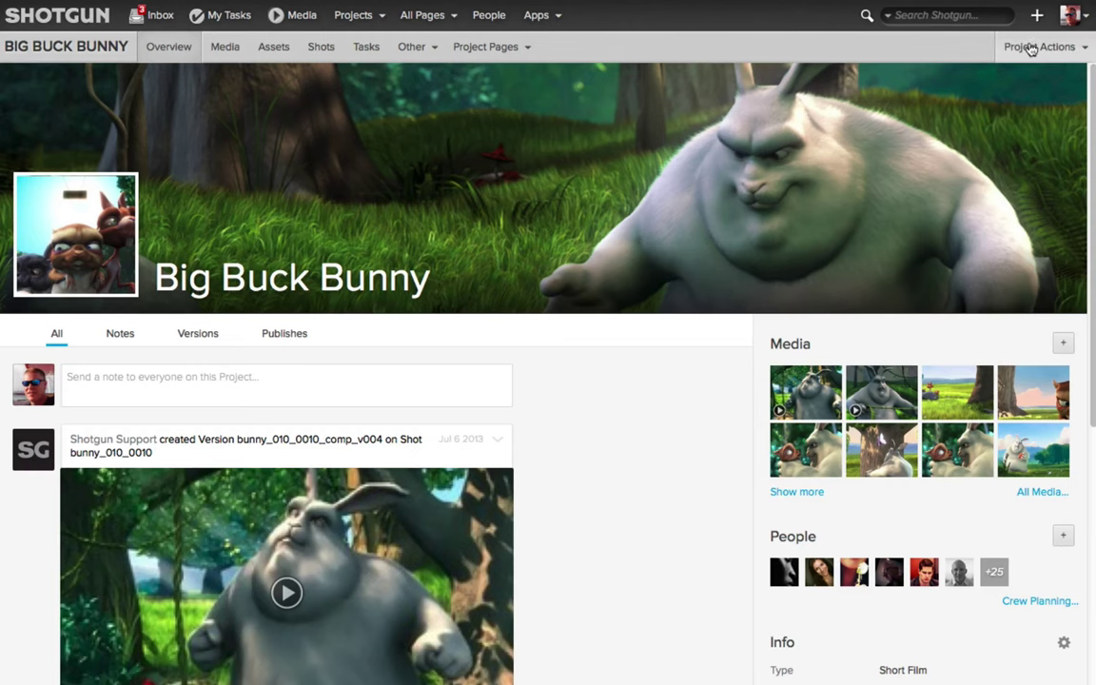
# Step: Save Big Buck Bunny as a template named 'Animated Short Film'
pyautogui.click(1081, 48)
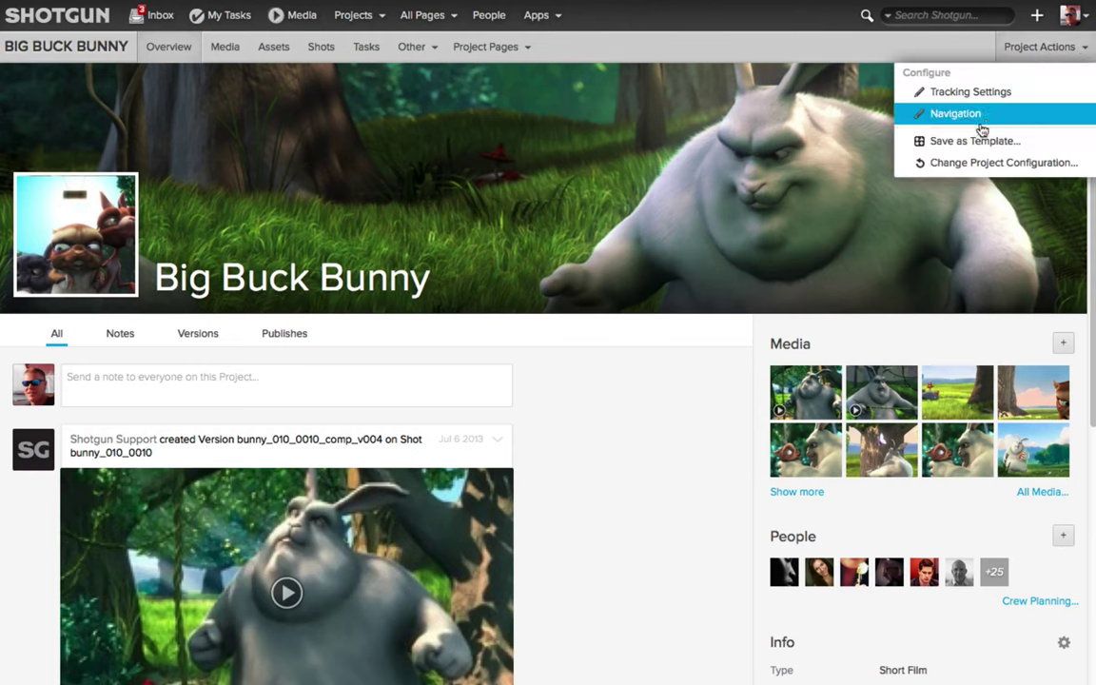
pyautogui.click(956, 142)
pyautogui.write('A')
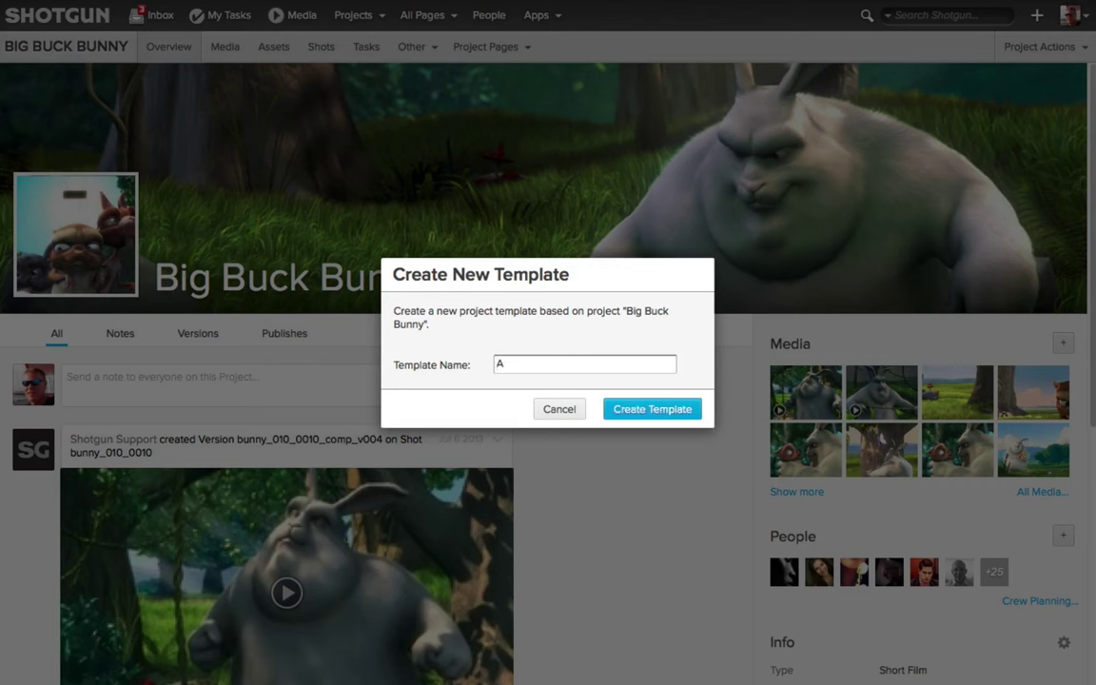
pyautogui.write('nimated Short Film')
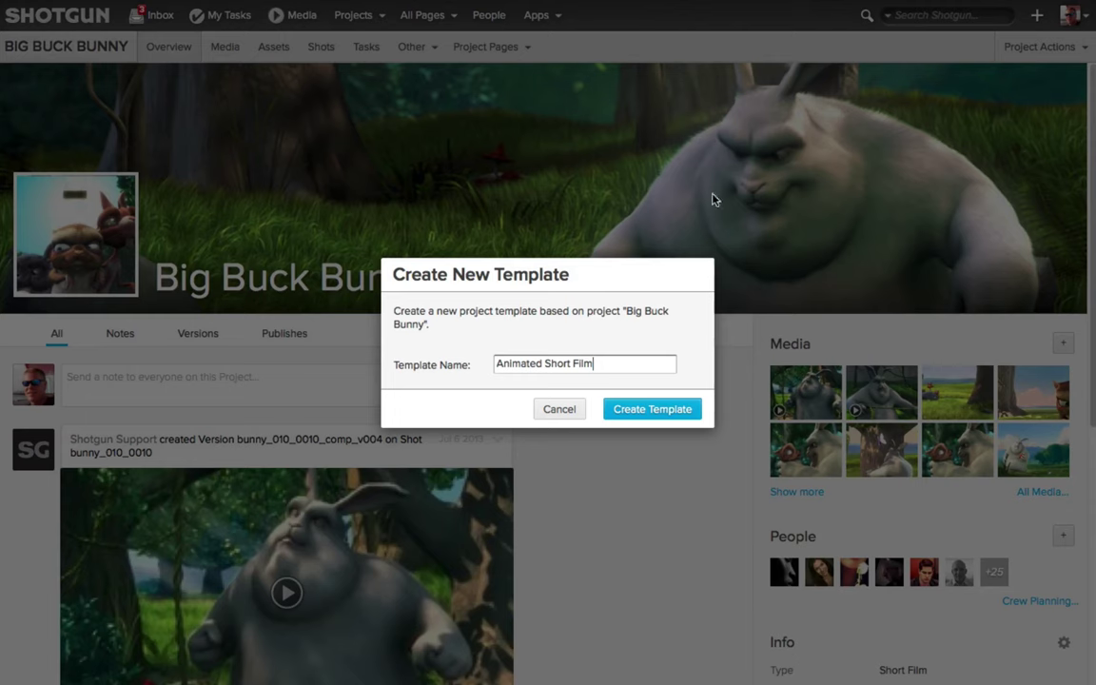
pyautogui.click(636, 419)
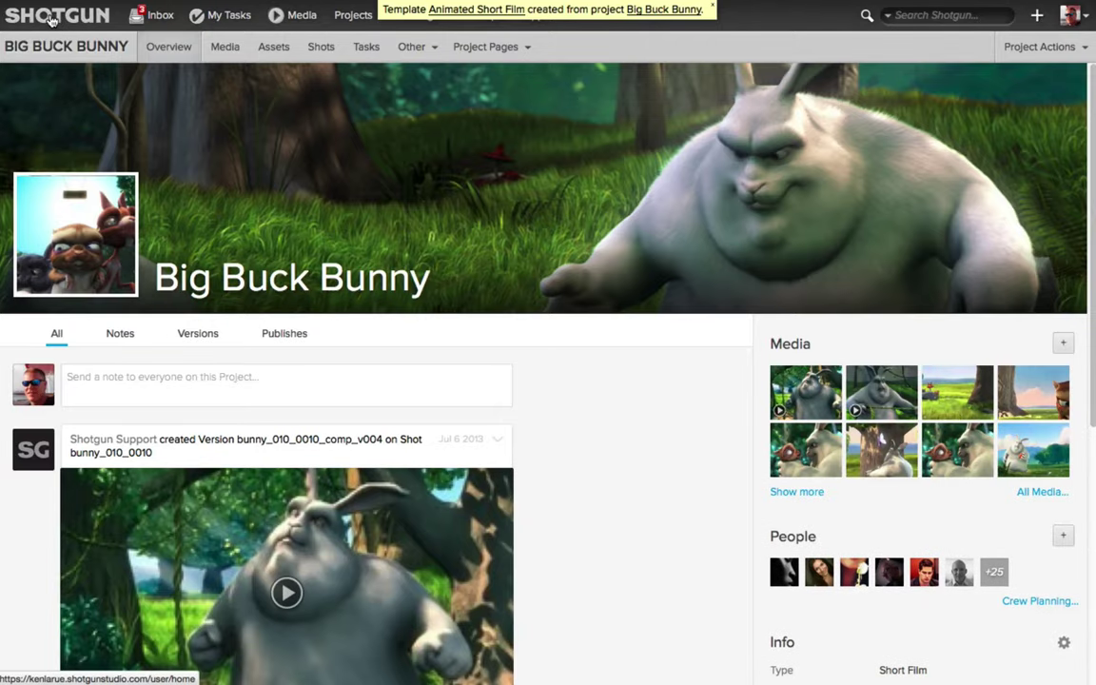
# Step: From the home page, create project 'Dave's Crazy Night' using the Animated Short Film template
pyautogui.click(48, 19)
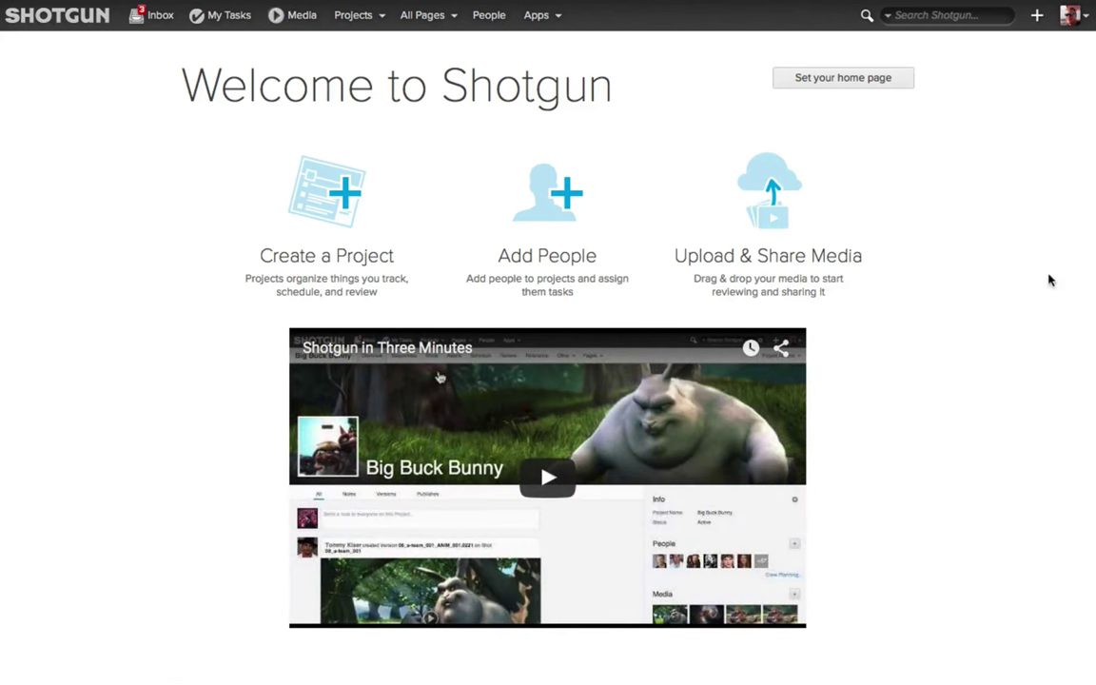
pyautogui.click(338, 198)
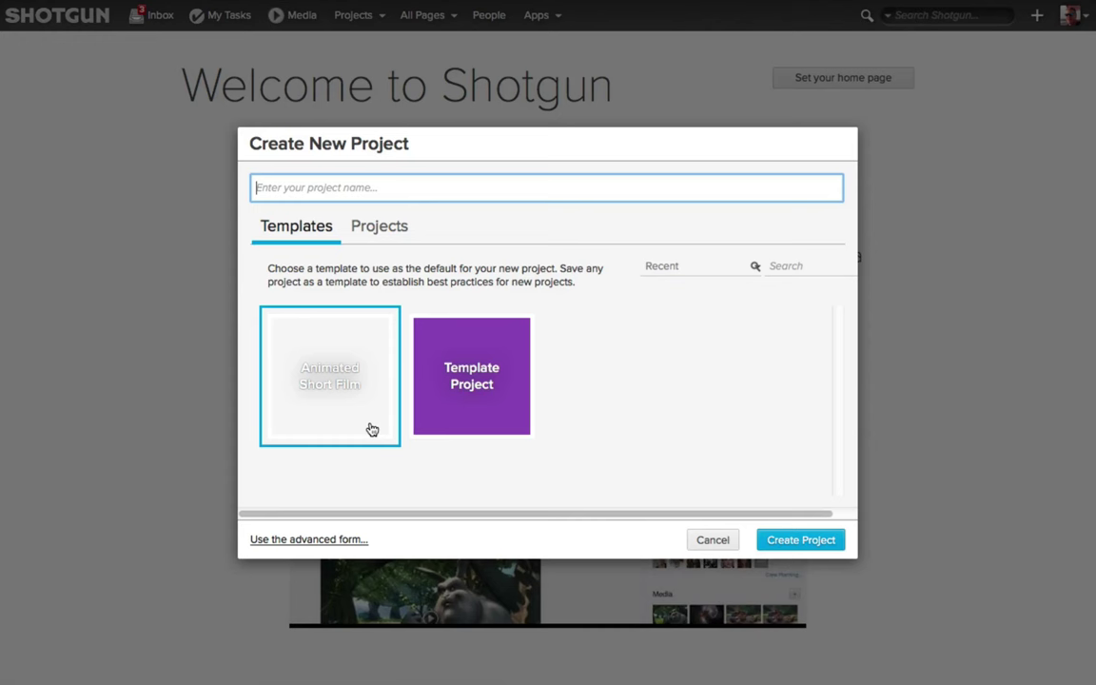
pyautogui.write('Dave')
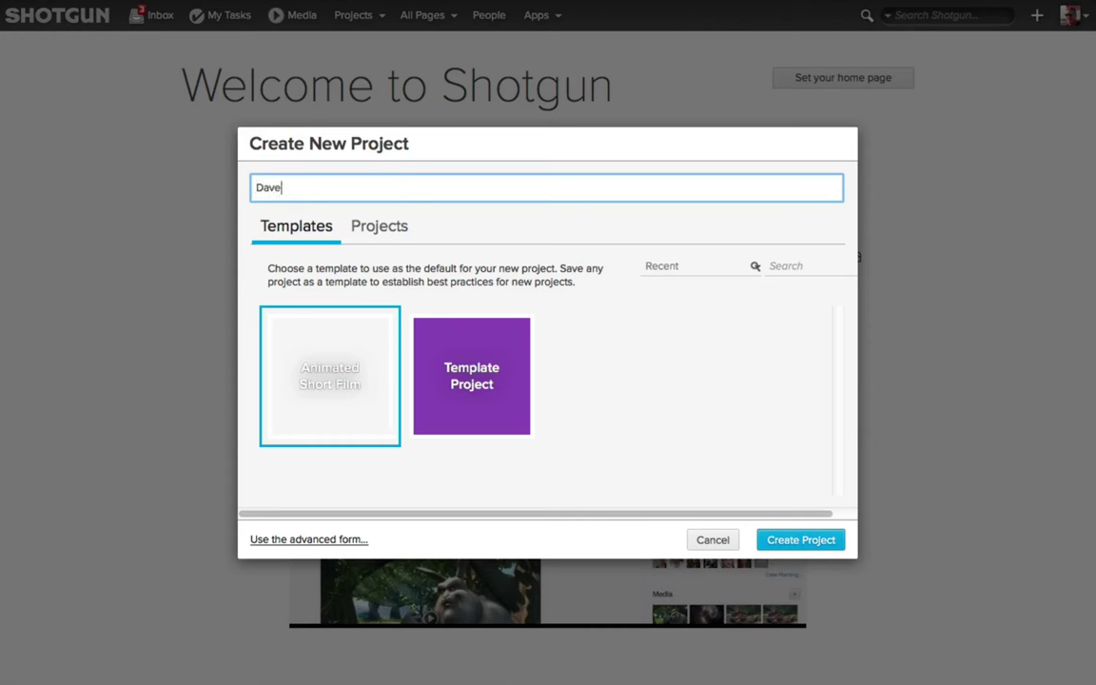
pyautogui.write("'s Crazy Night")
pyautogui.click(805, 540)
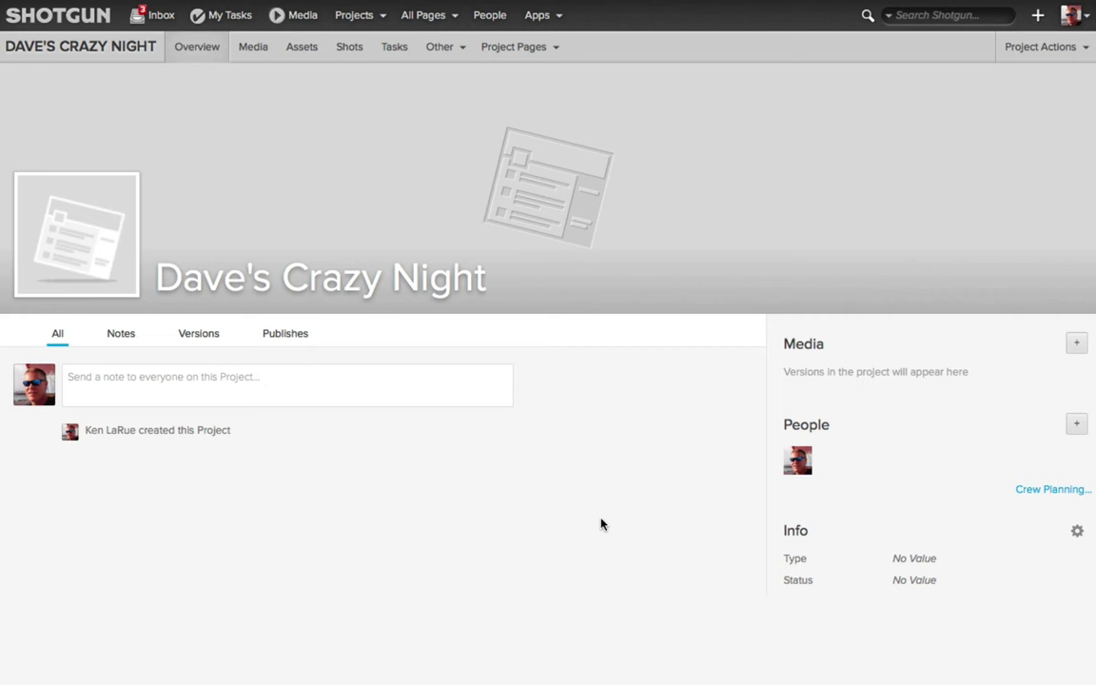
# Step: Change the project configuration source to Vizio Ultra HD, excluding Custom Pages, and continue
pyautogui.click(1086, 47)
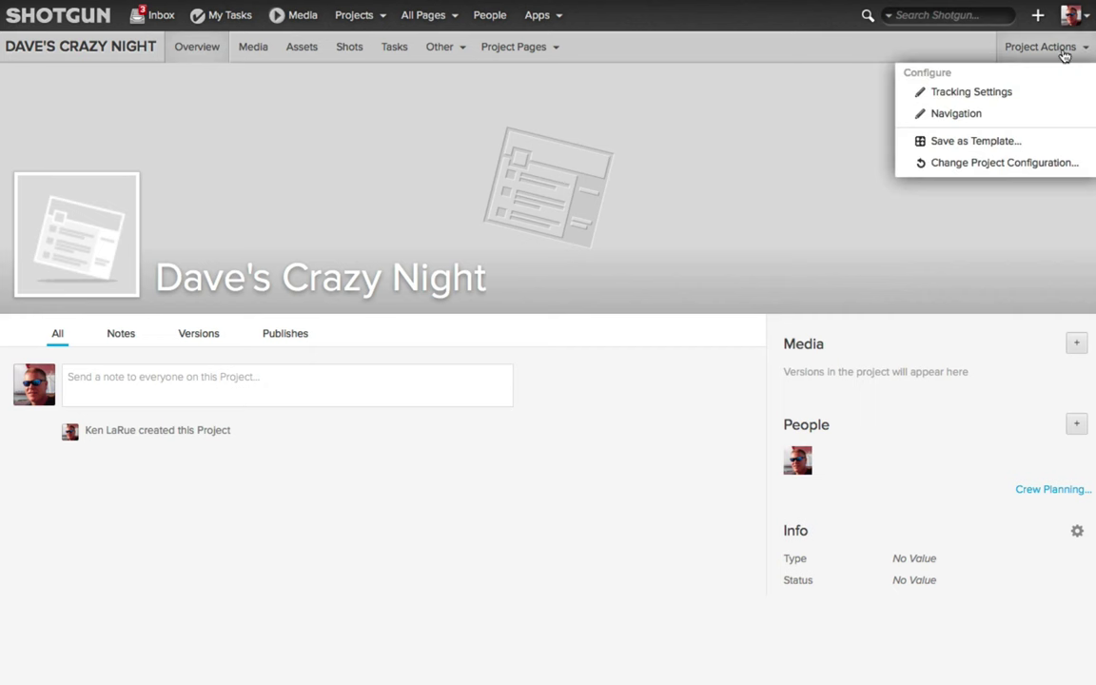
pyautogui.click(978, 166)
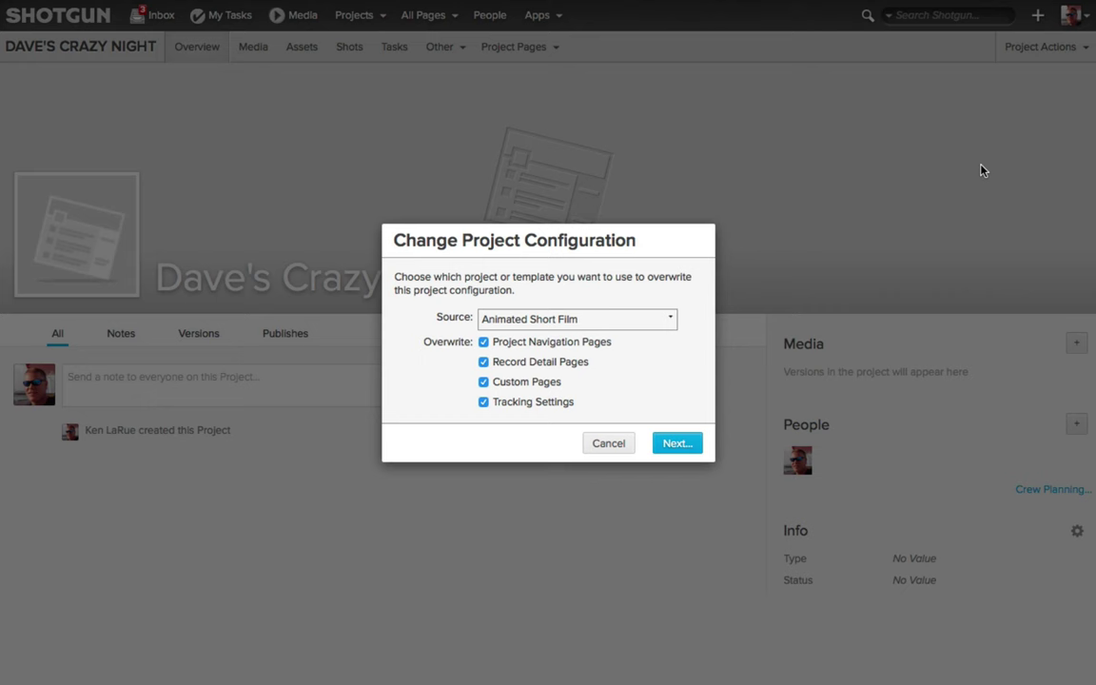
pyautogui.click(671, 318)
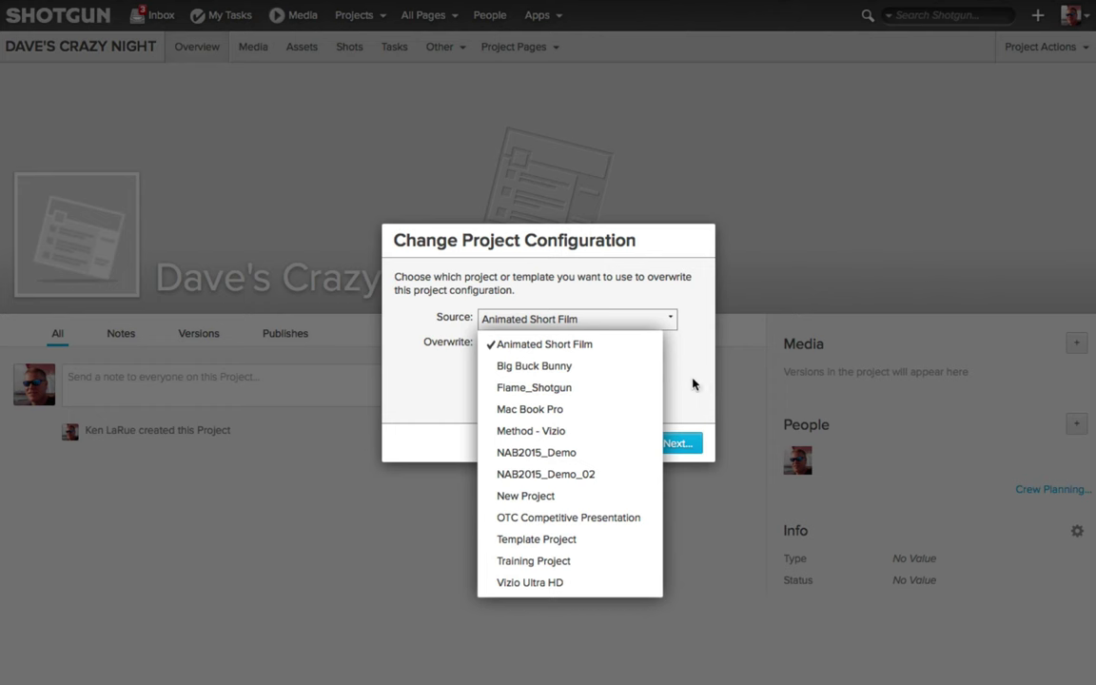
pyautogui.click(535, 583)
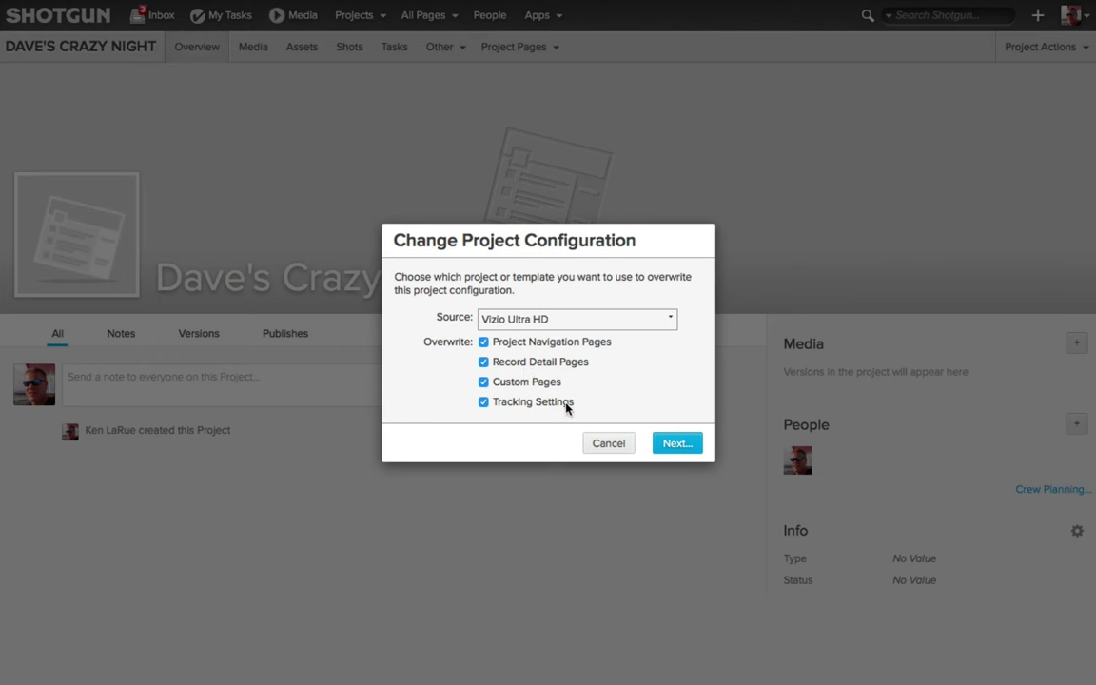
pyautogui.click(483, 382)
pyautogui.click(679, 444)
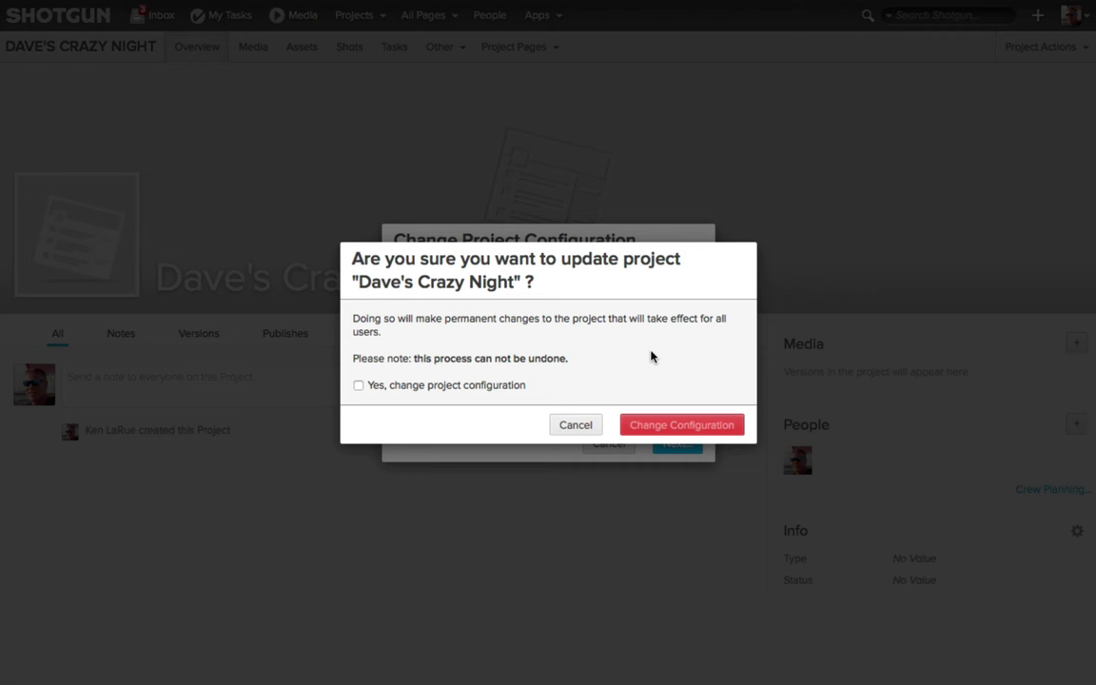
# Step: Tick the change acknowledgement, then cancel both the confirmation and the configuration dialog
pyautogui.click(357, 385)
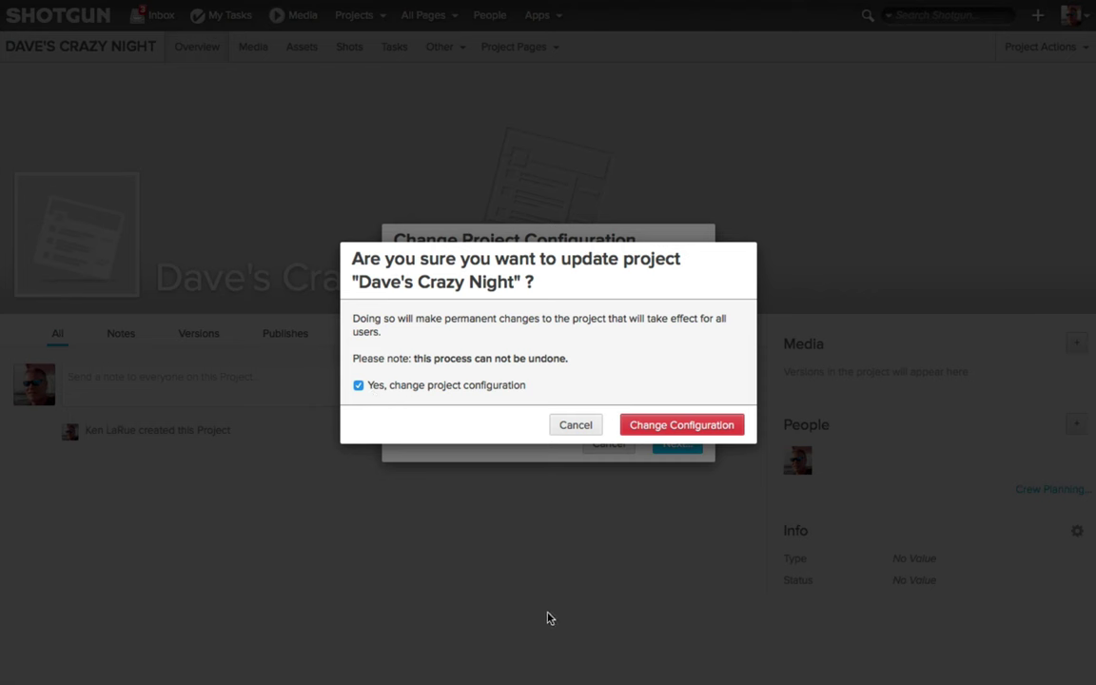
pyautogui.click(575, 424)
pyautogui.click(606, 445)
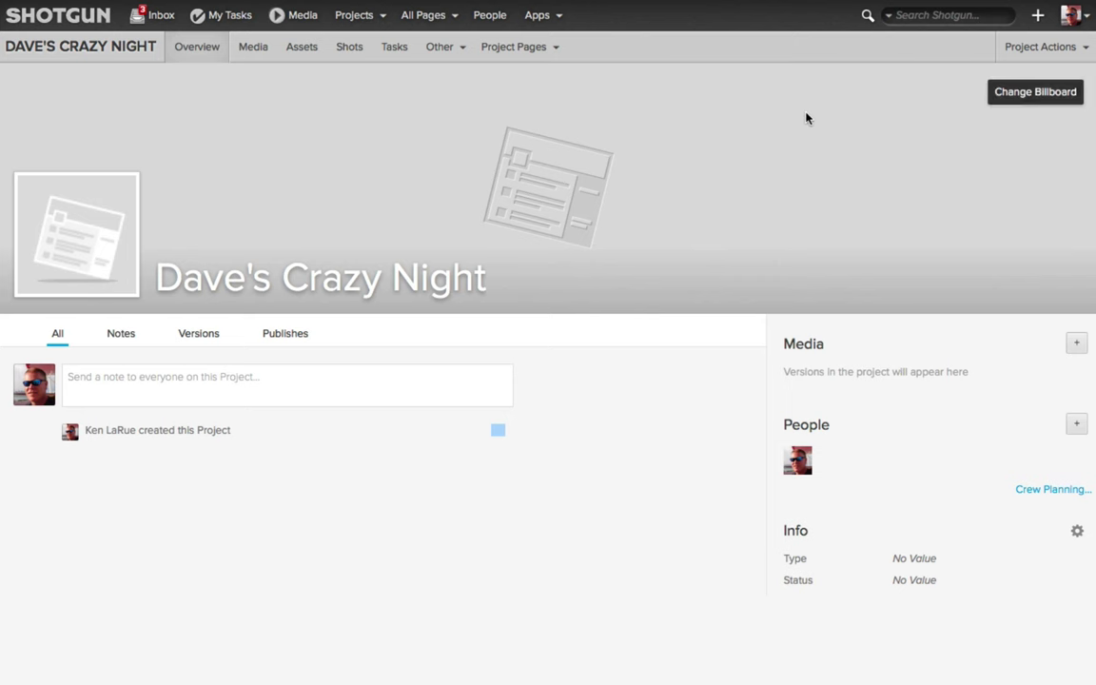